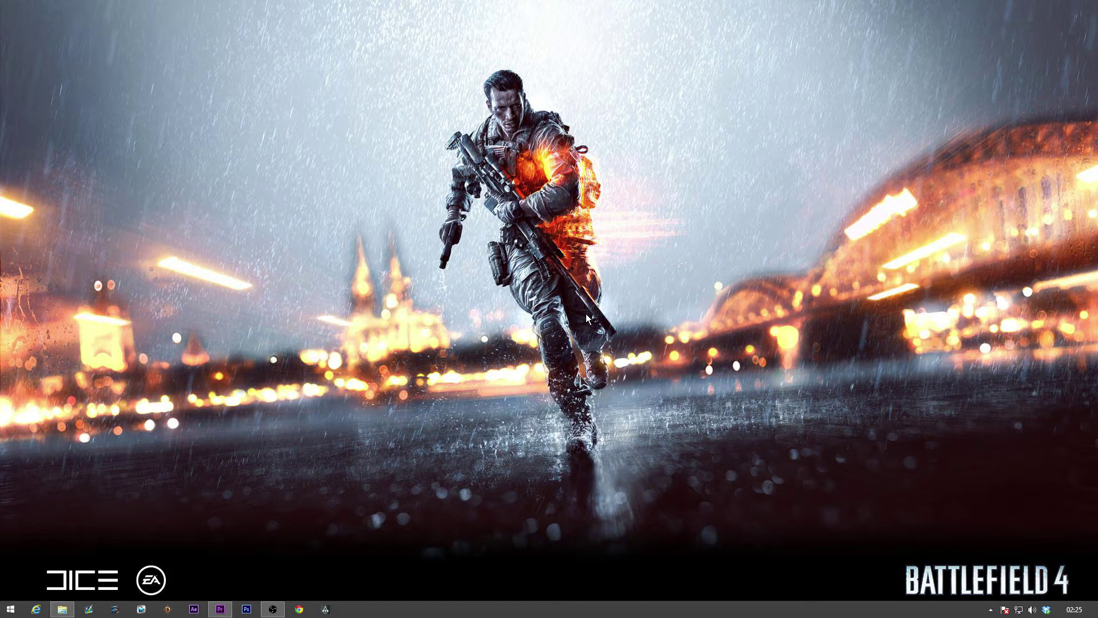
# - Launch Adobe Premiere Pro CS6 from the taskbar to reach its welcome screen
pyautogui.click(222, 607)
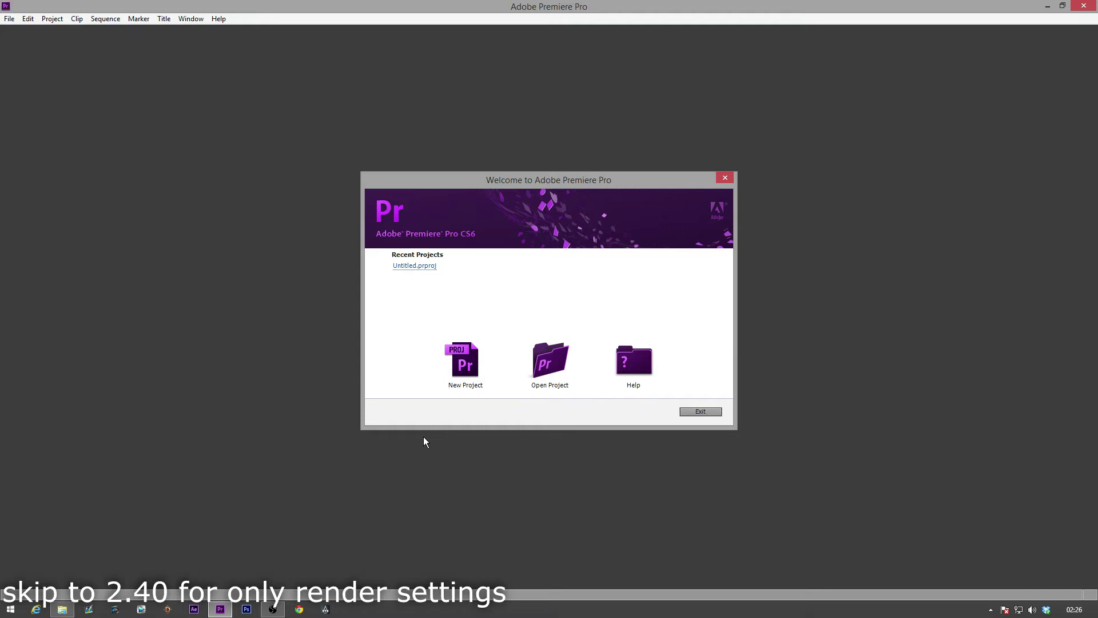
# - Create a new Untitled project with HDV capture format, overwriting the existing Untitled.prproj
pyautogui.click(472, 343)
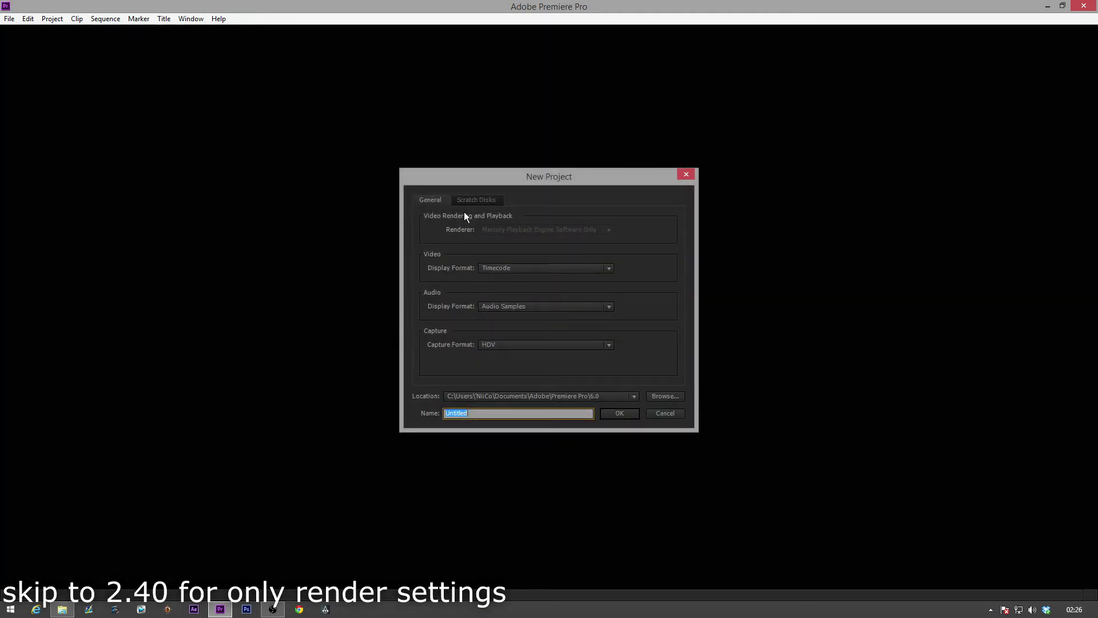
pyautogui.click(525, 345)
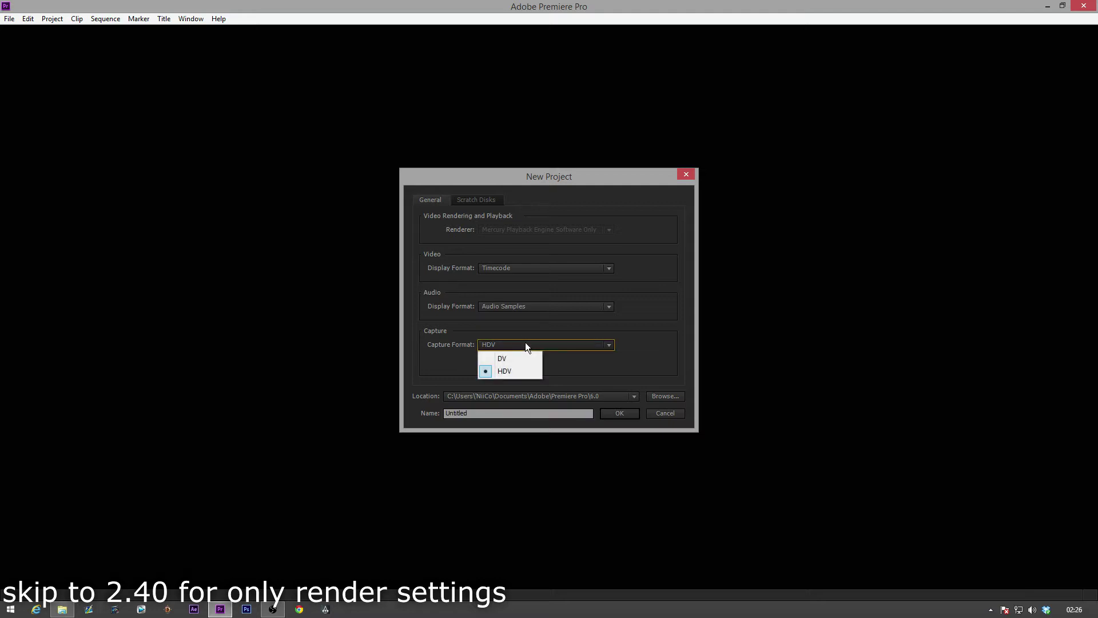
pyautogui.click(525, 342)
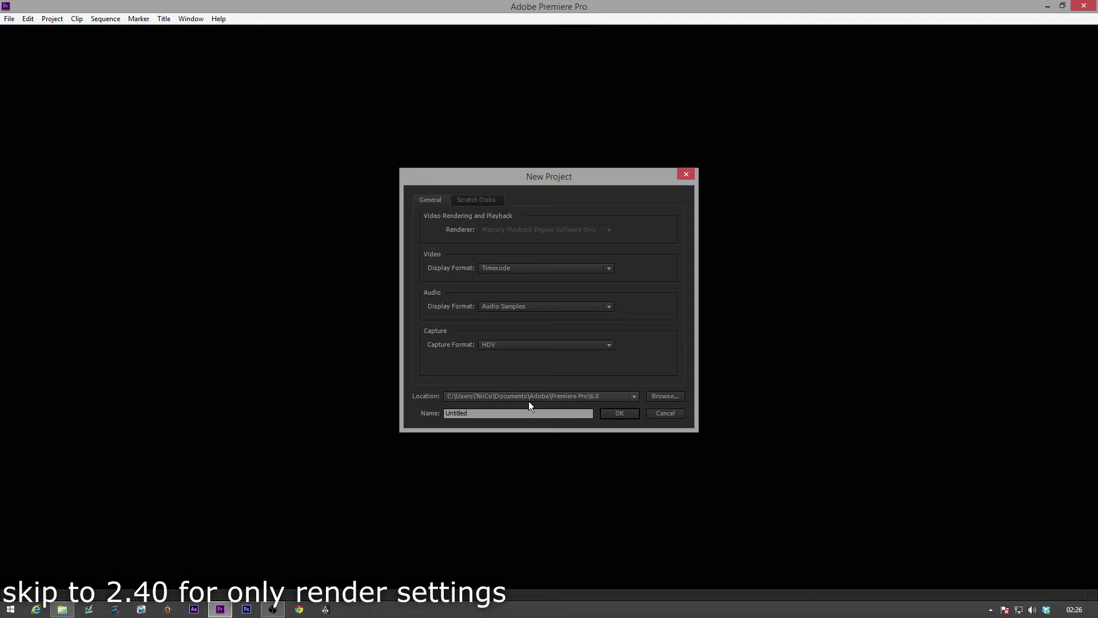
pyautogui.click(616, 417)
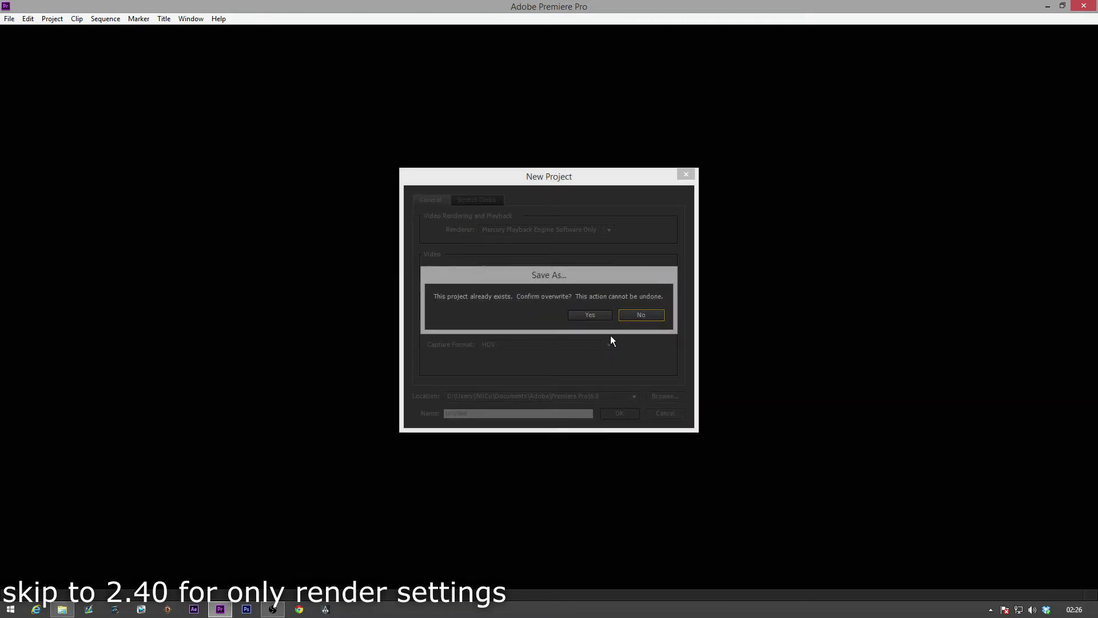
pyautogui.click(590, 315)
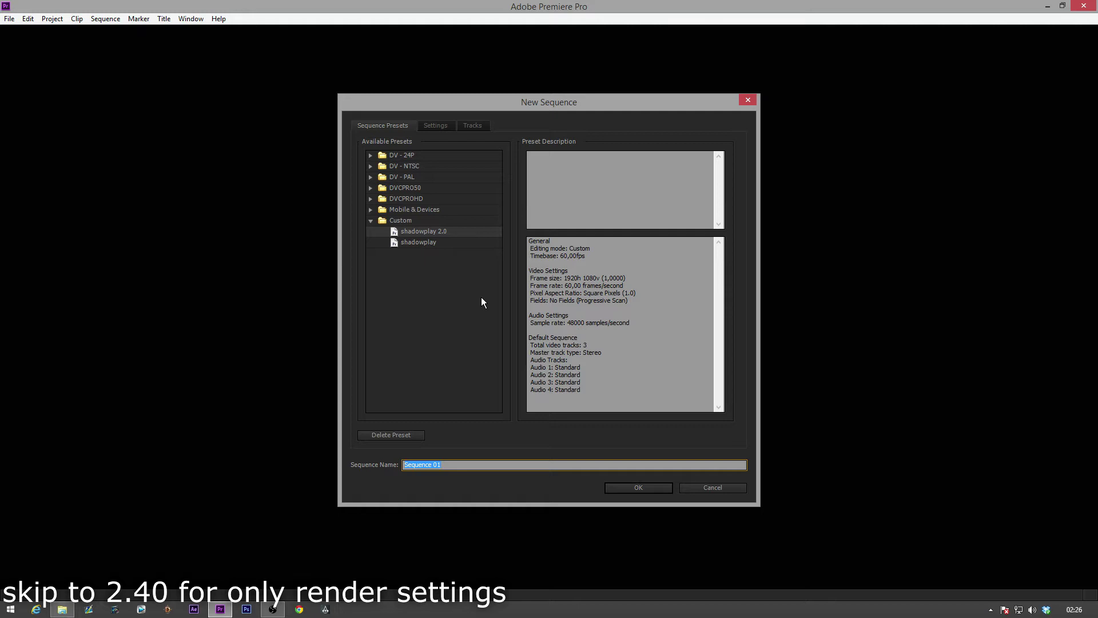
# - Create Sequence 01 from the custom shadowplay 2.0 preset (1920×1080, 60 fps, 48000 Hz)
pyautogui.click(462, 235)
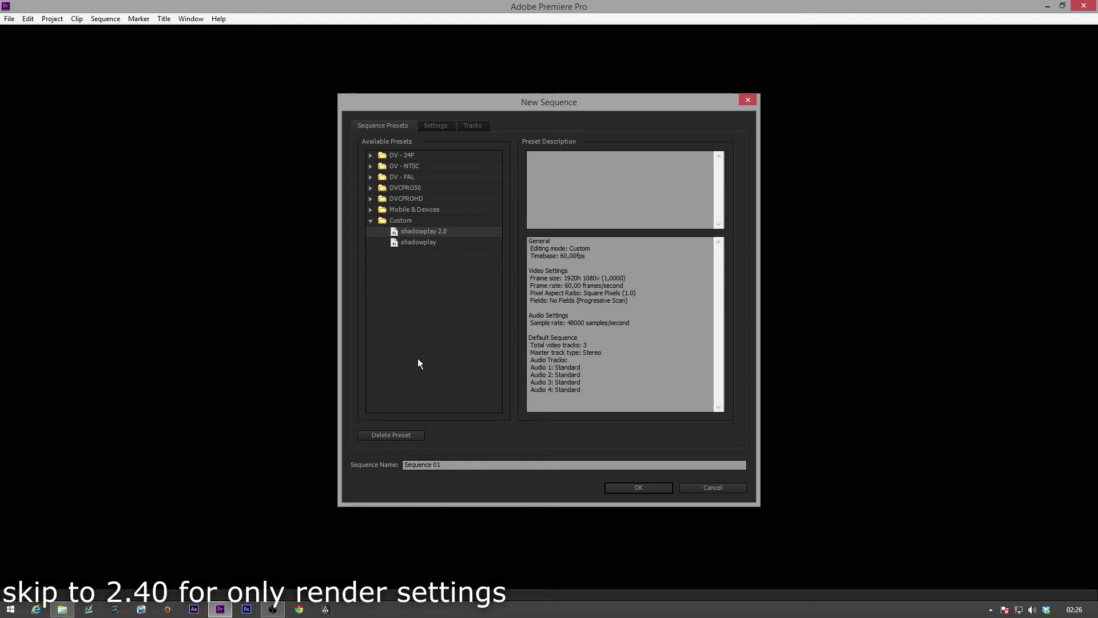
pyautogui.click(437, 126)
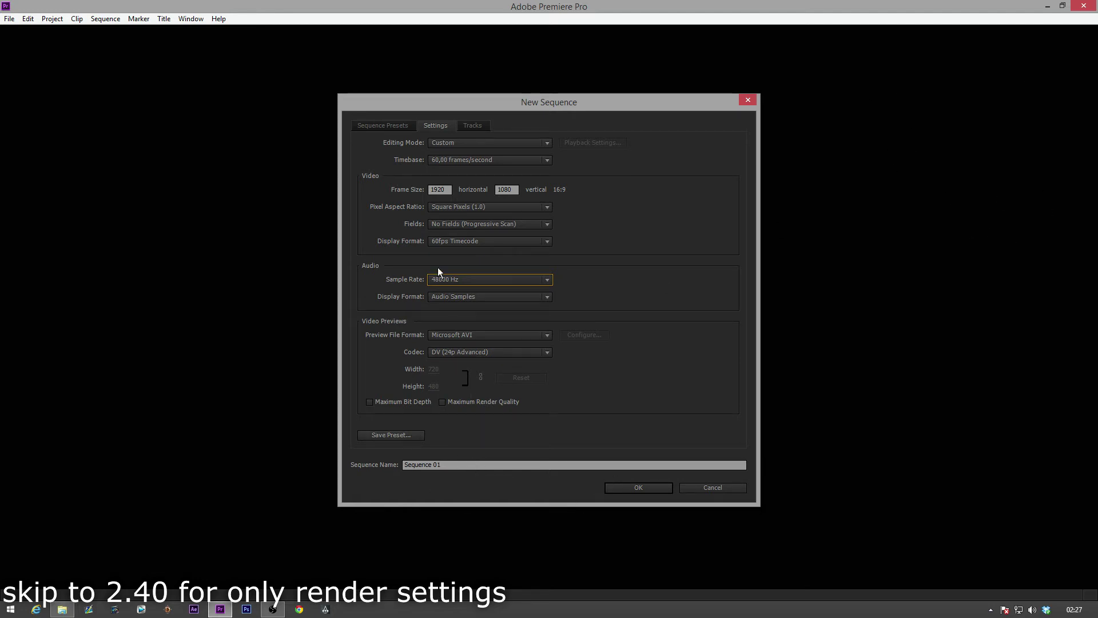
pyautogui.click(393, 434)
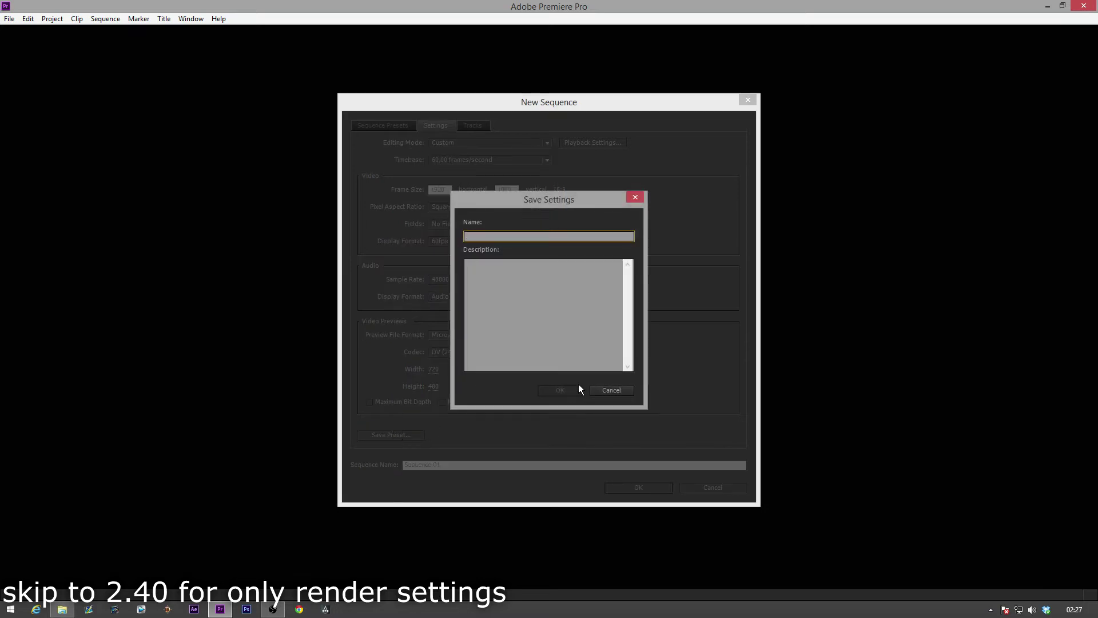
pyautogui.click(601, 392)
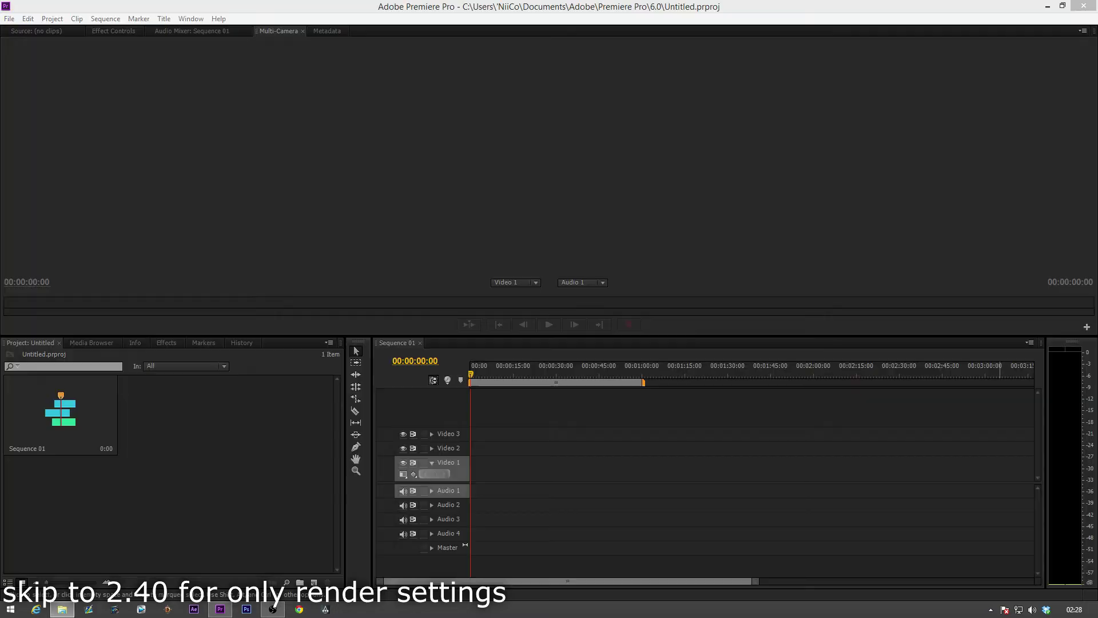
# - Import the Battlefield 4 clip, match the sequence settings to it, and place it on Video 1/Audio 1
pyautogui.moveTo(839, 207); pyautogui.dragTo(476, 440)
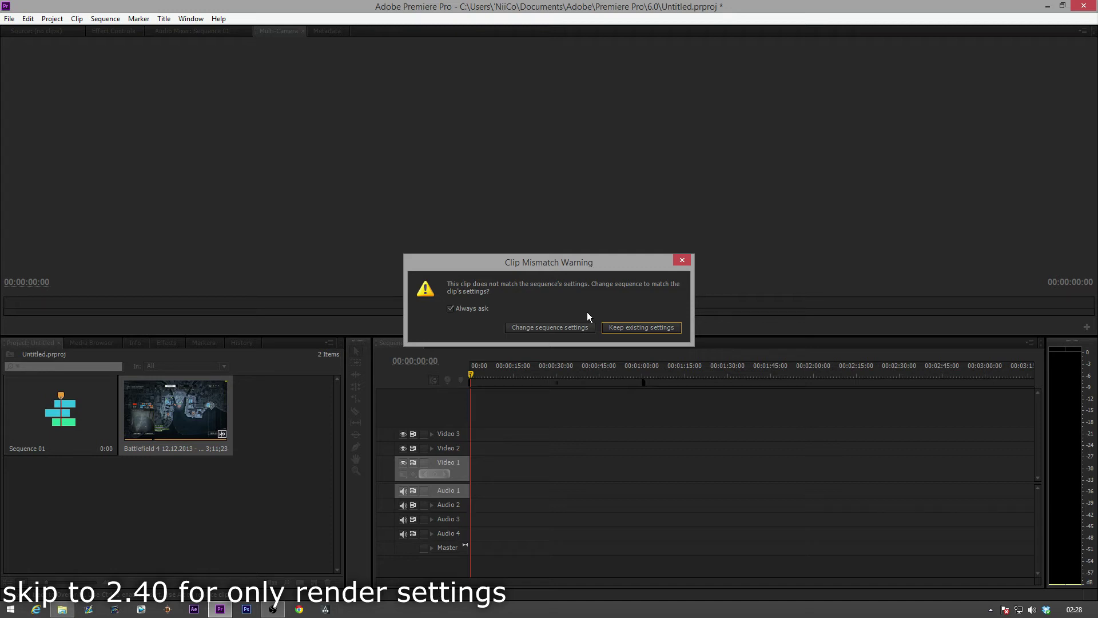
pyautogui.click(554, 328)
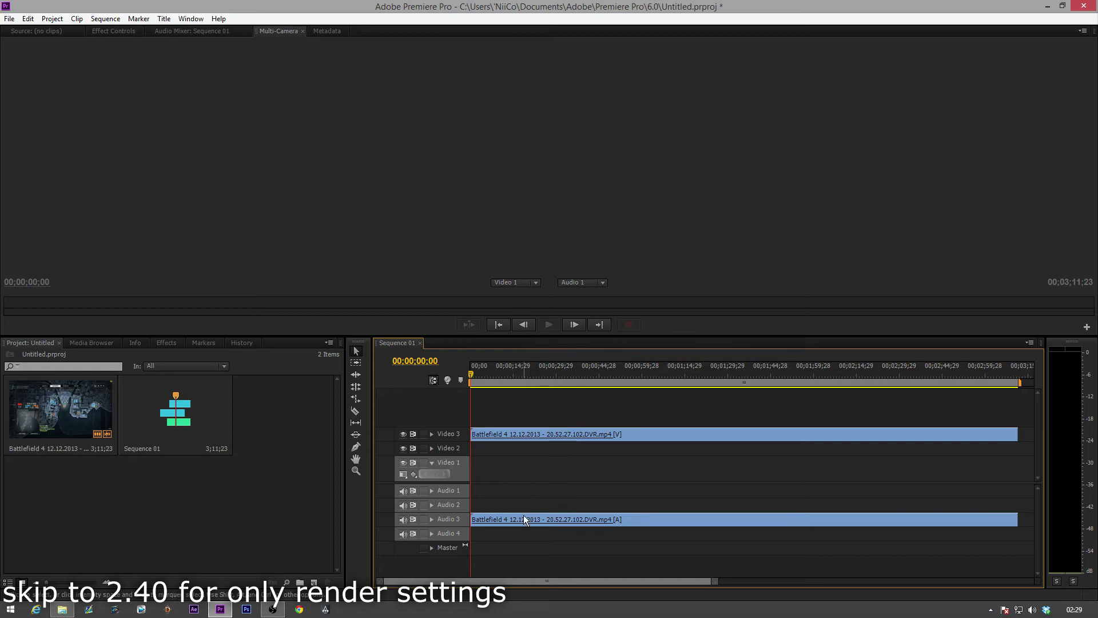
pyautogui.moveTo(524, 518); pyautogui.dragTo(506, 464)
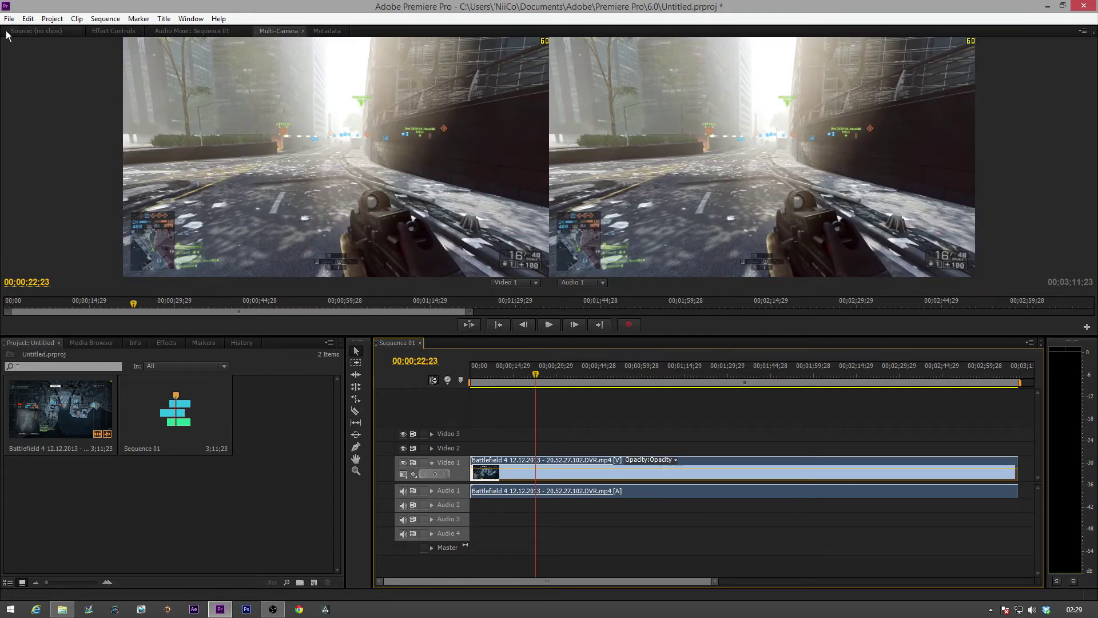
# - Set up a media export of Sequence 01 in H.264 format and review its presets
pyautogui.click(9, 18)
pyautogui.moveTo(153, 285)
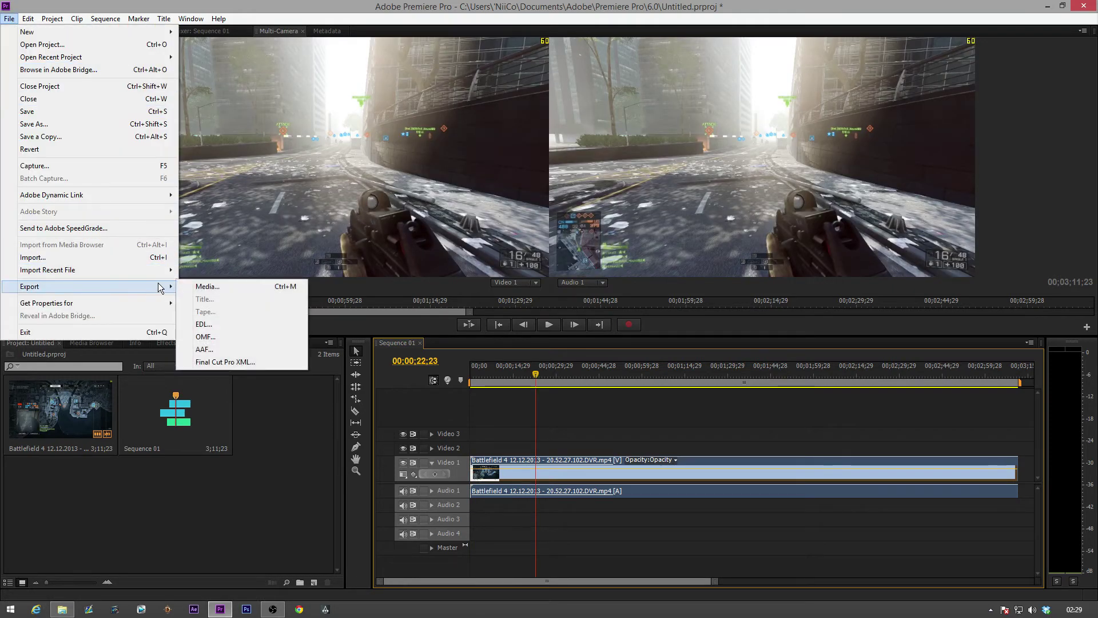
pyautogui.click(222, 284)
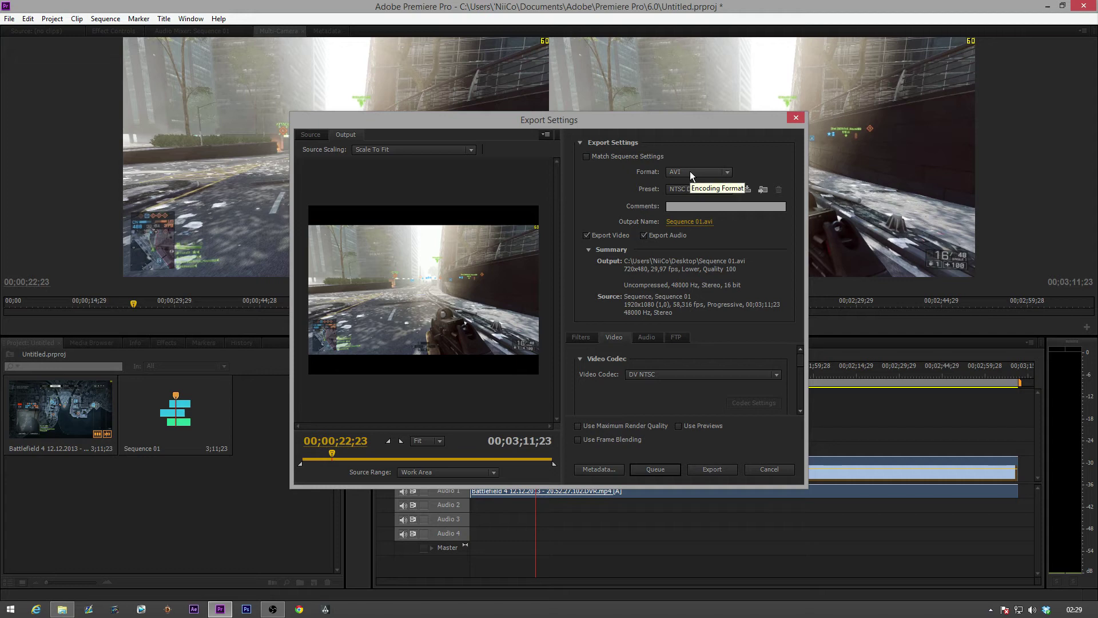
pyautogui.click(689, 170)
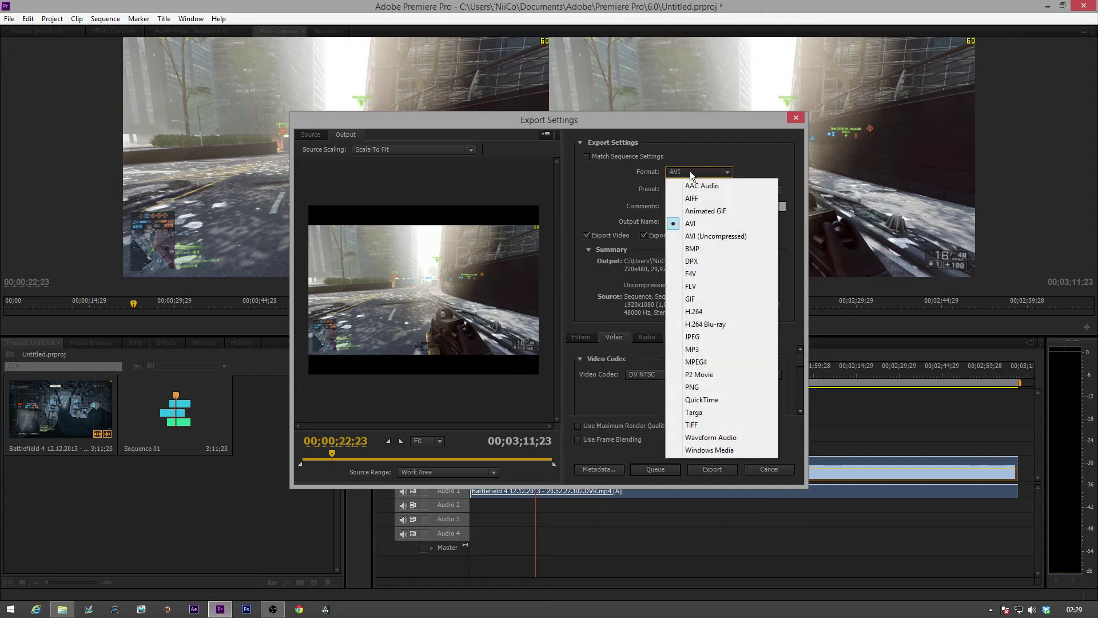
pyautogui.click(710, 309)
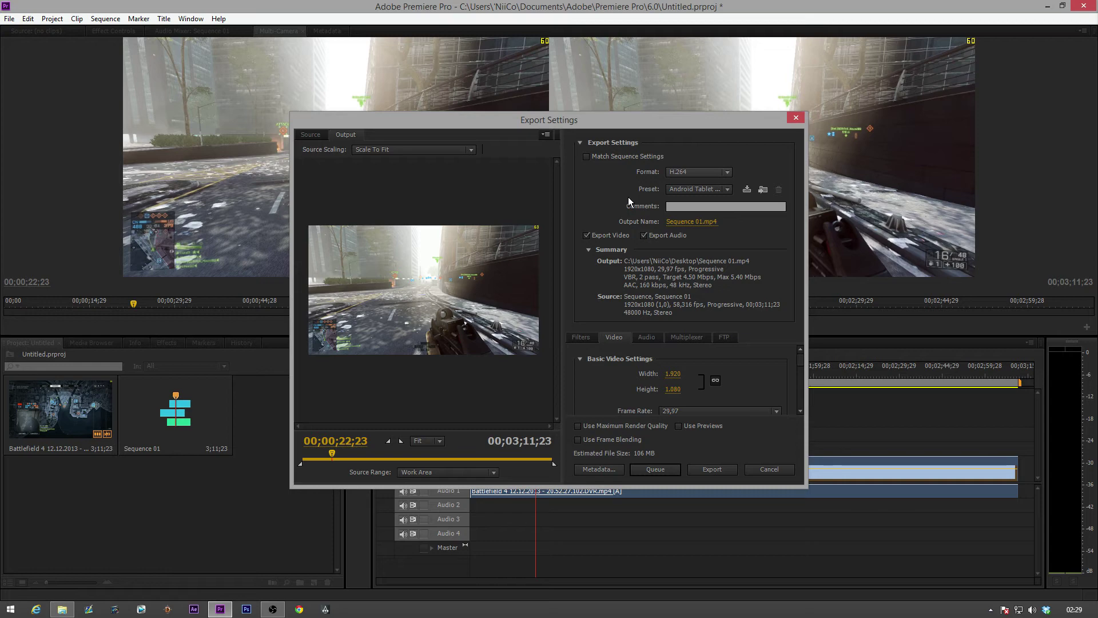
pyautogui.click(684, 190)
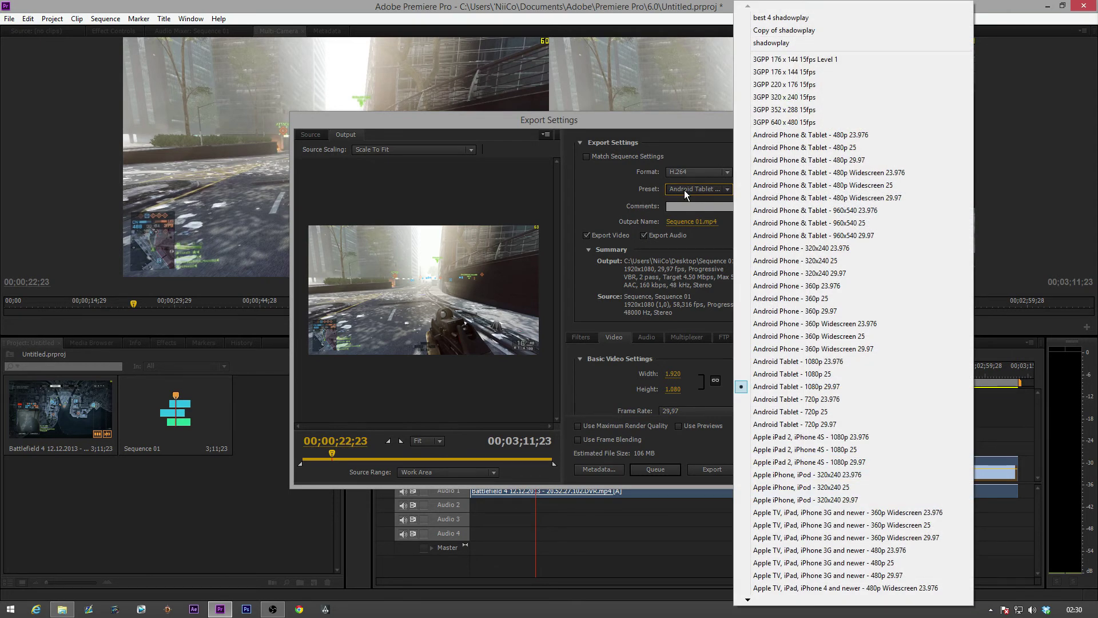
# - Set the output to Sequence 01.mp4 on the Desktop, replacing the existing file
pyautogui.click(712, 222)
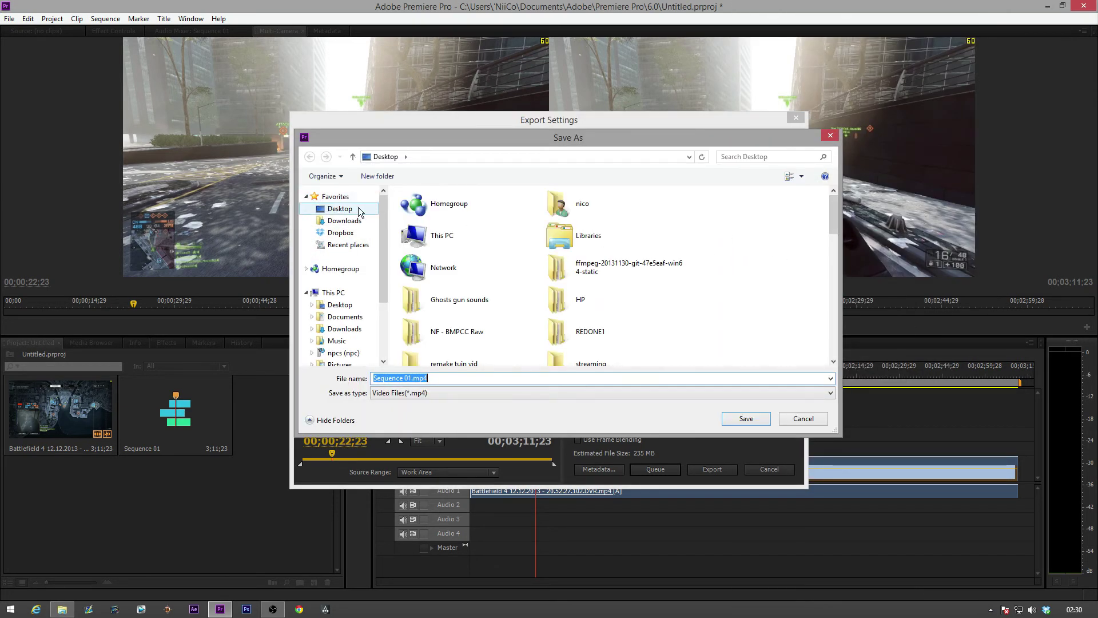
pyautogui.click(396, 367)
pyautogui.click(746, 418)
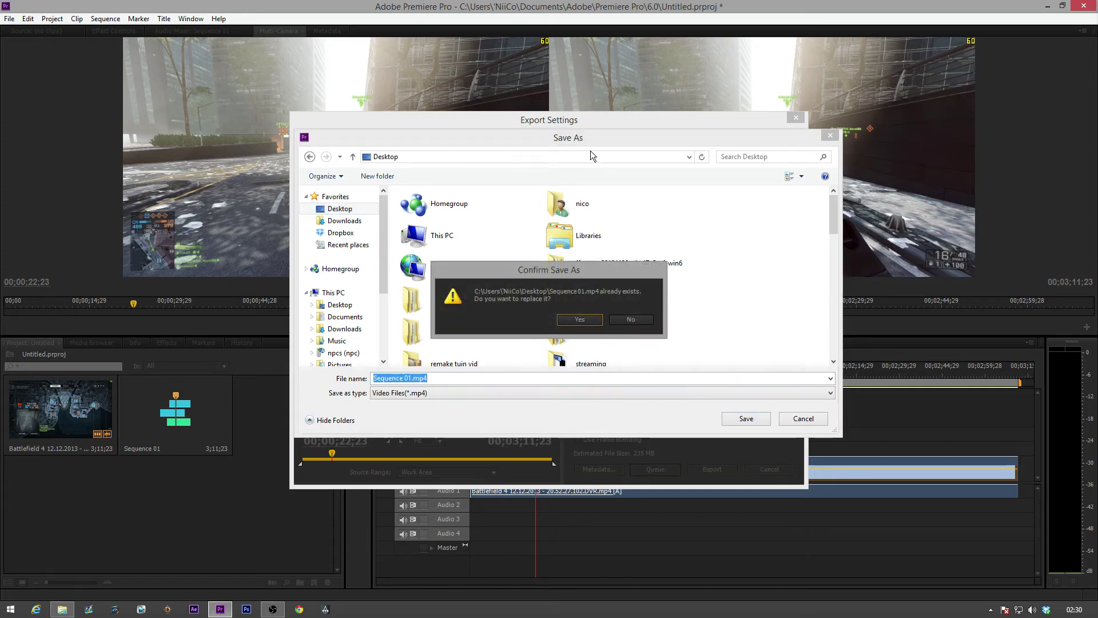
pyautogui.click(605, 319)
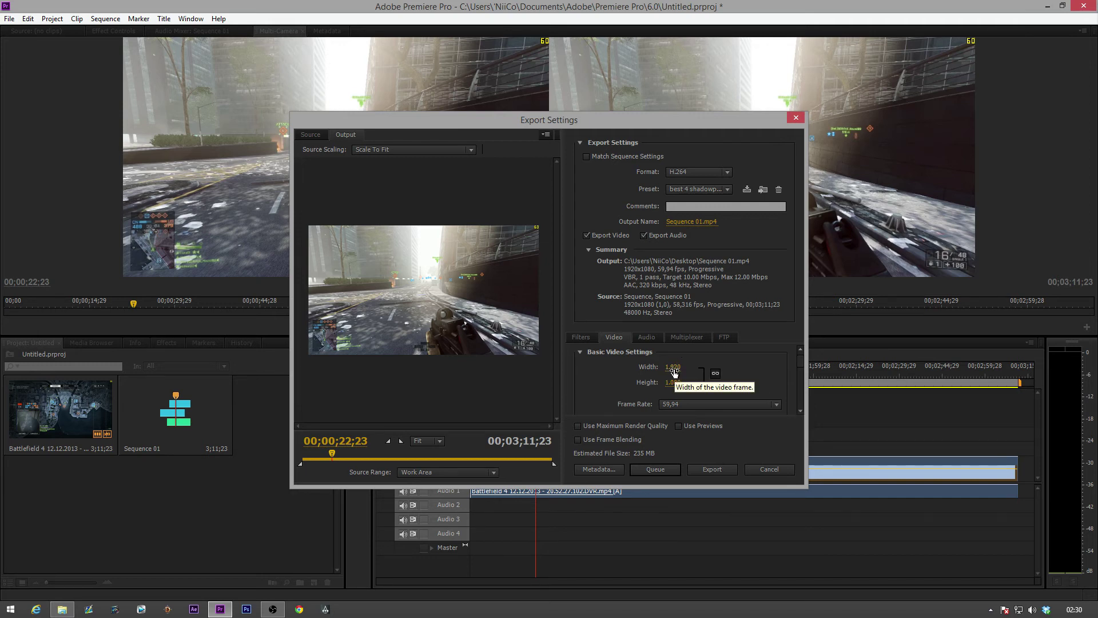
# - Review video settings down to bitrate, keeping VBR 1 pass at 10 Mbps target, 12 Mbps max
pyautogui.click(799, 411)
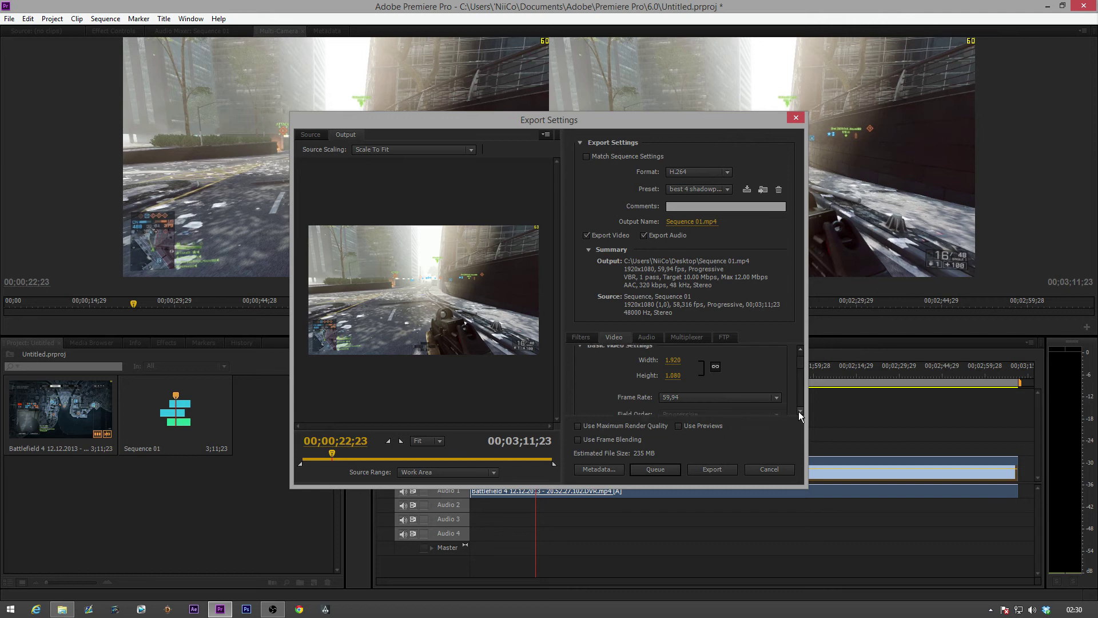
pyautogui.click(799, 411)
pyautogui.click(799, 410)
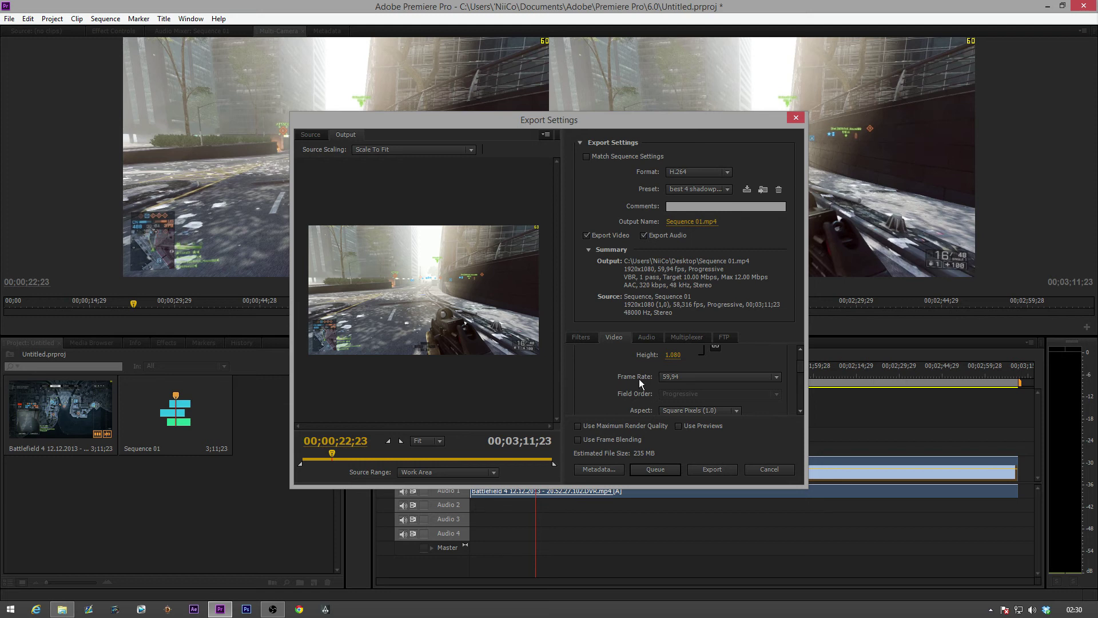
pyautogui.click(800, 411)
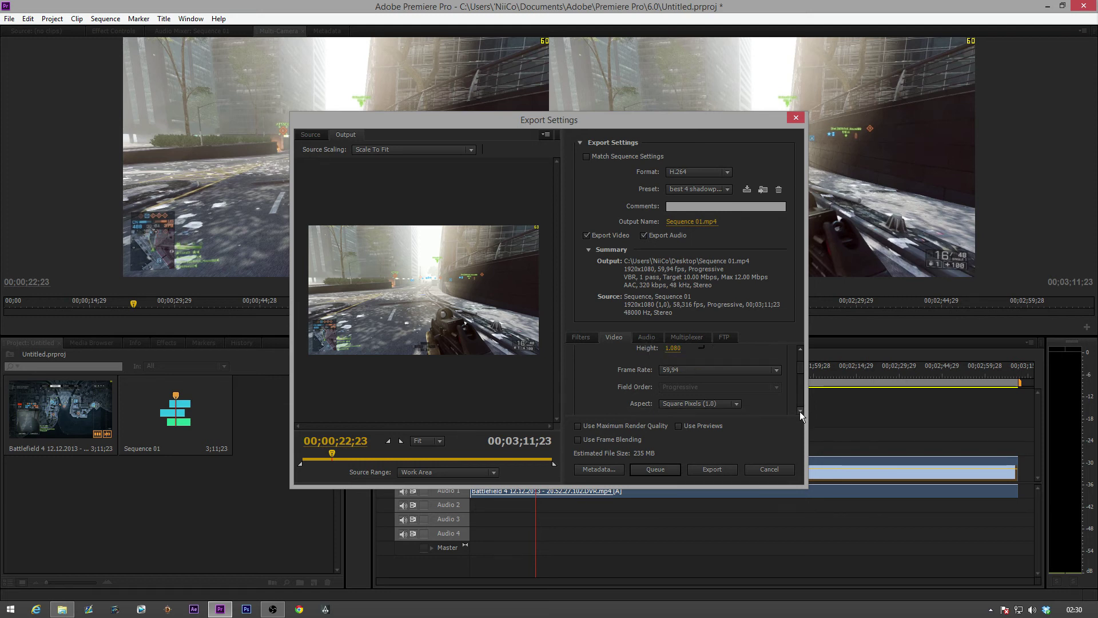
pyautogui.click(800, 411)
pyautogui.click(800, 410)
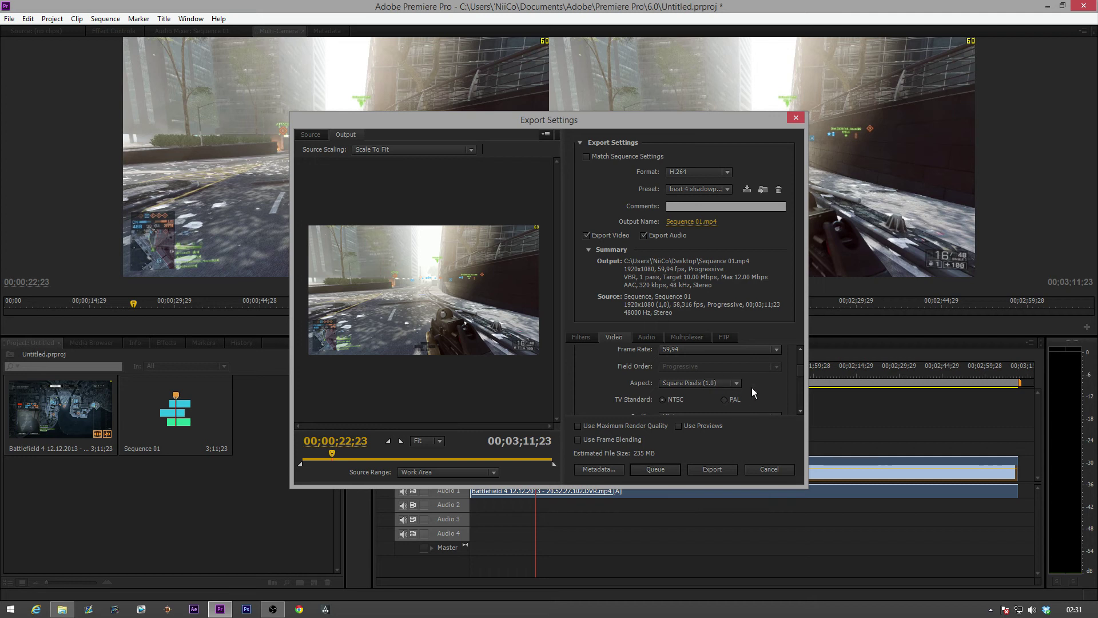
pyautogui.scroll(-1, 753, 386)
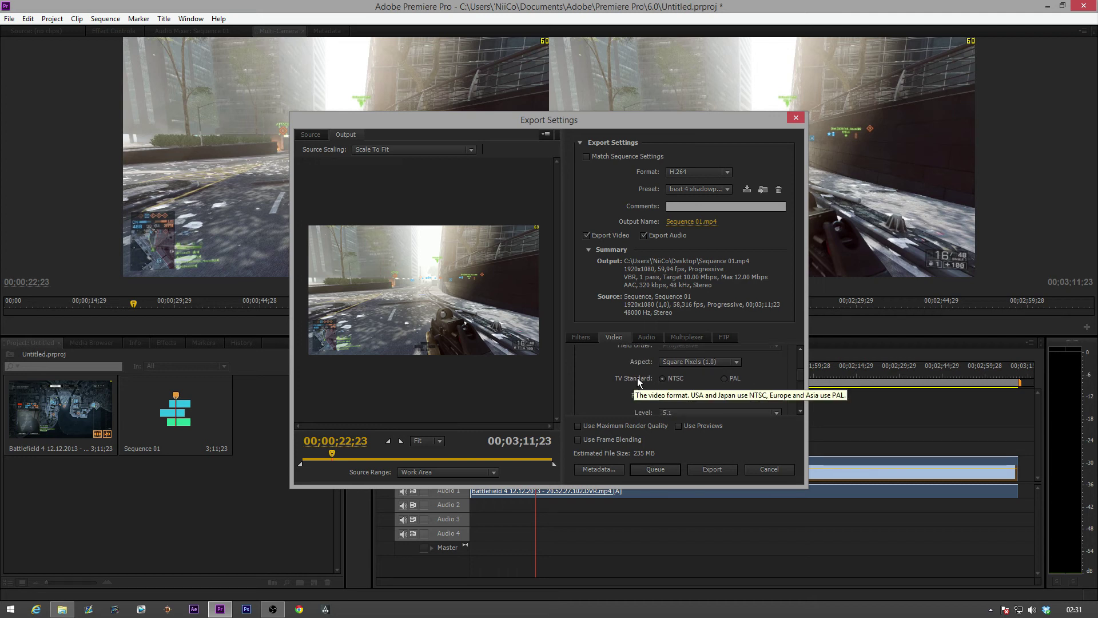
pyautogui.scroll(-1, 767, 374)
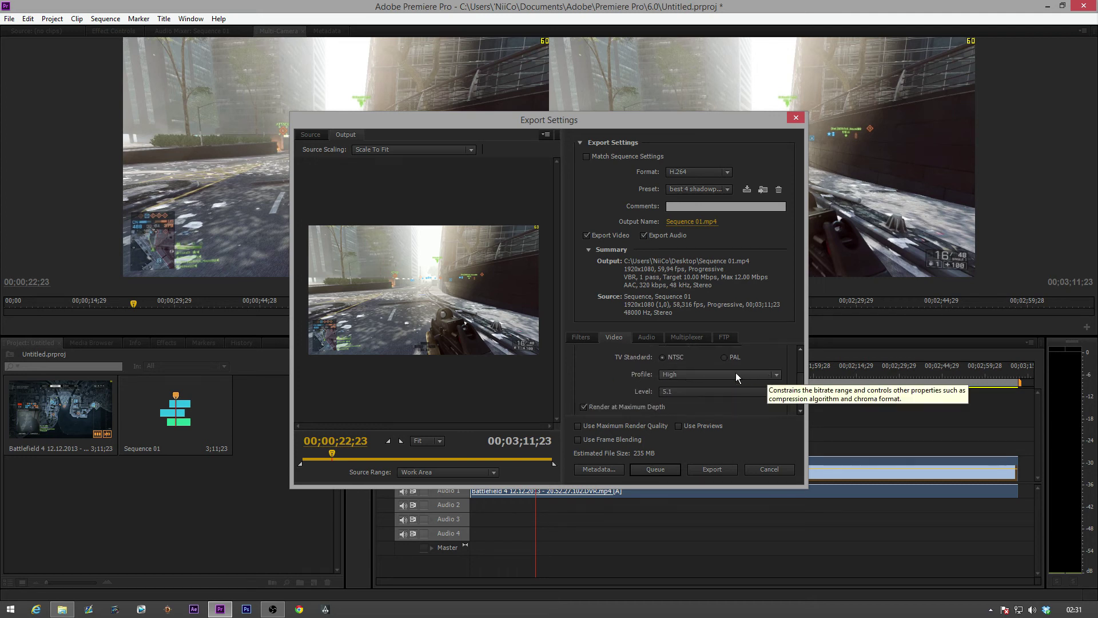
pyautogui.scroll(-2, 605, 390)
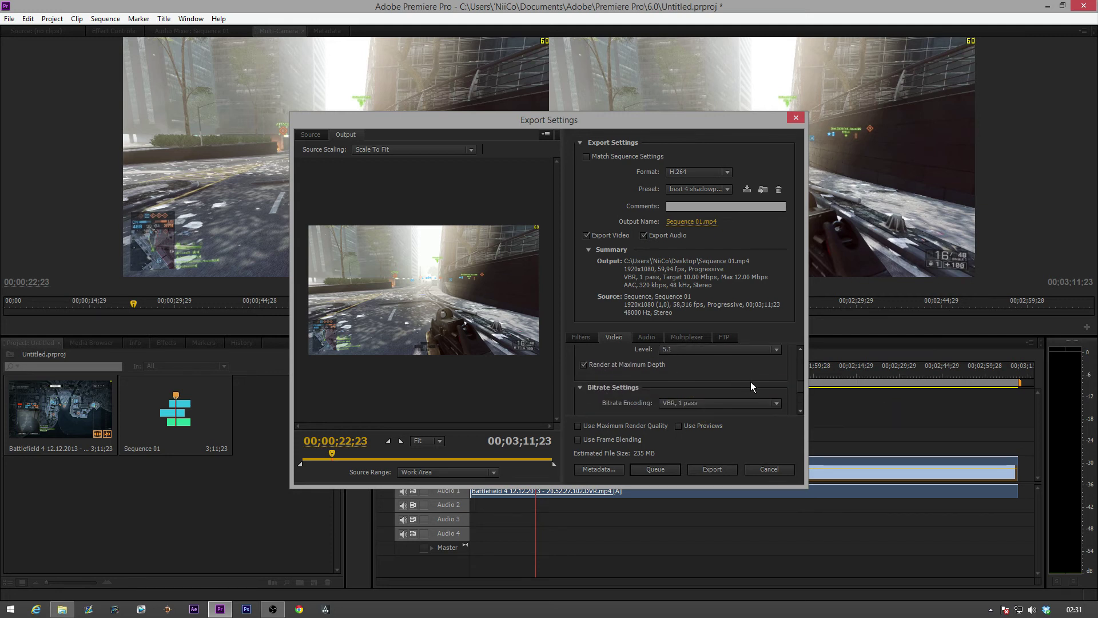
pyautogui.scroll(-1, 750, 382)
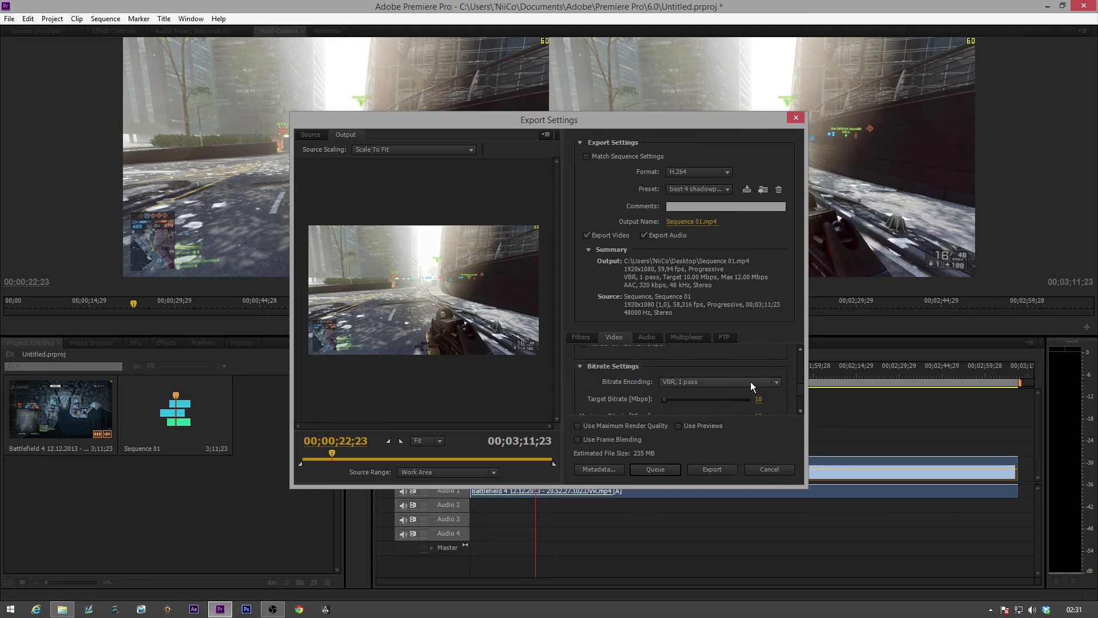
pyautogui.click(715, 382)
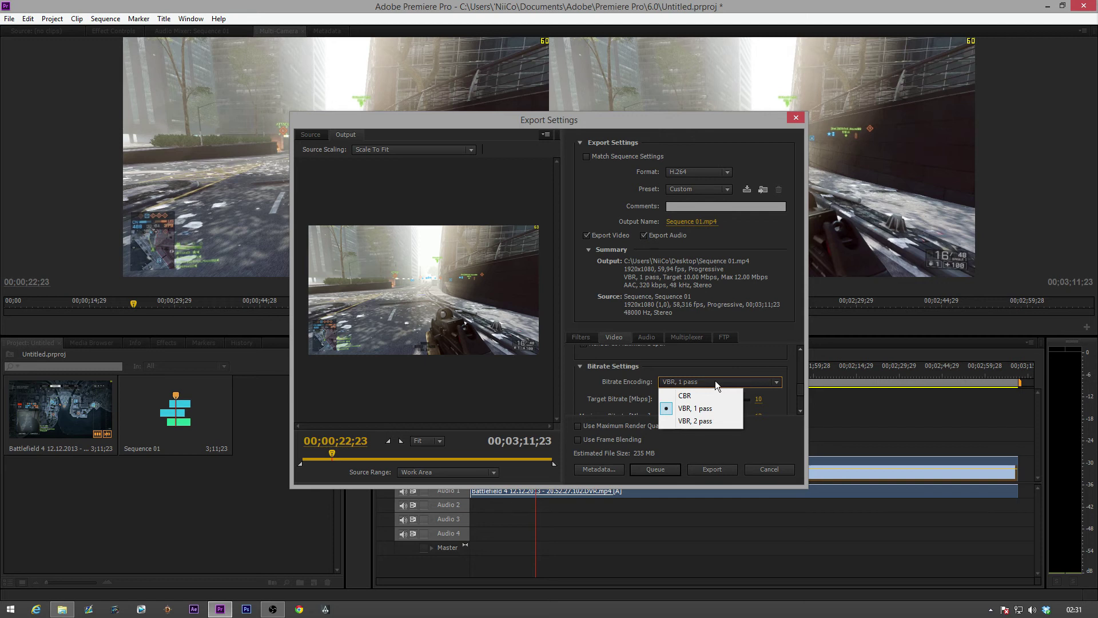
pyautogui.scroll(-1, 668, 413)
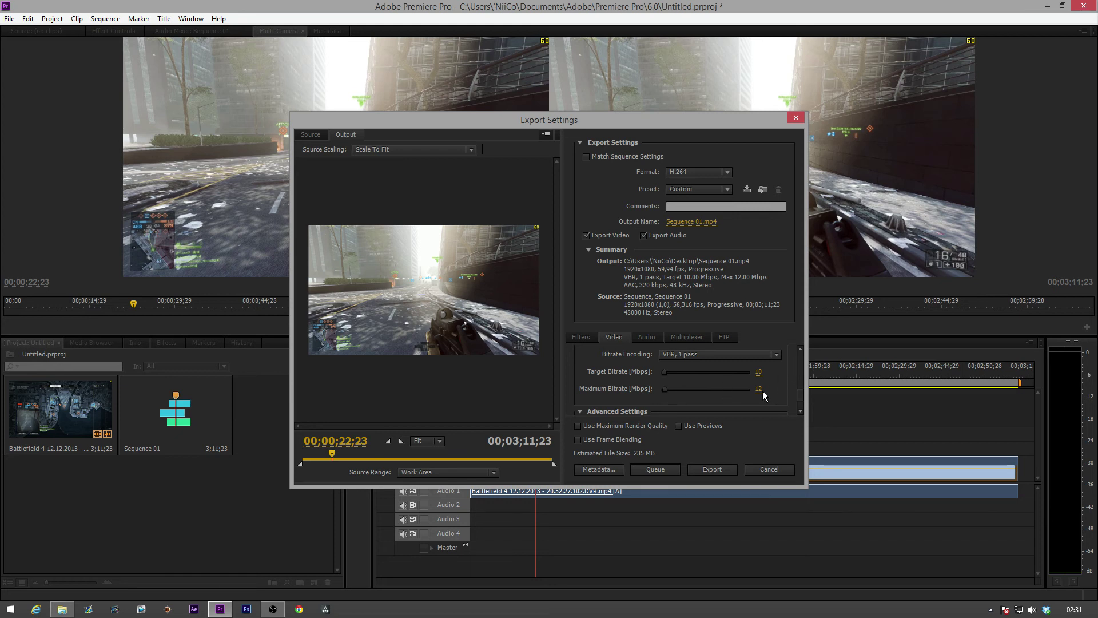
# - Review the audio export settings and keep MP4 as the multiplexer container
pyautogui.click(646, 337)
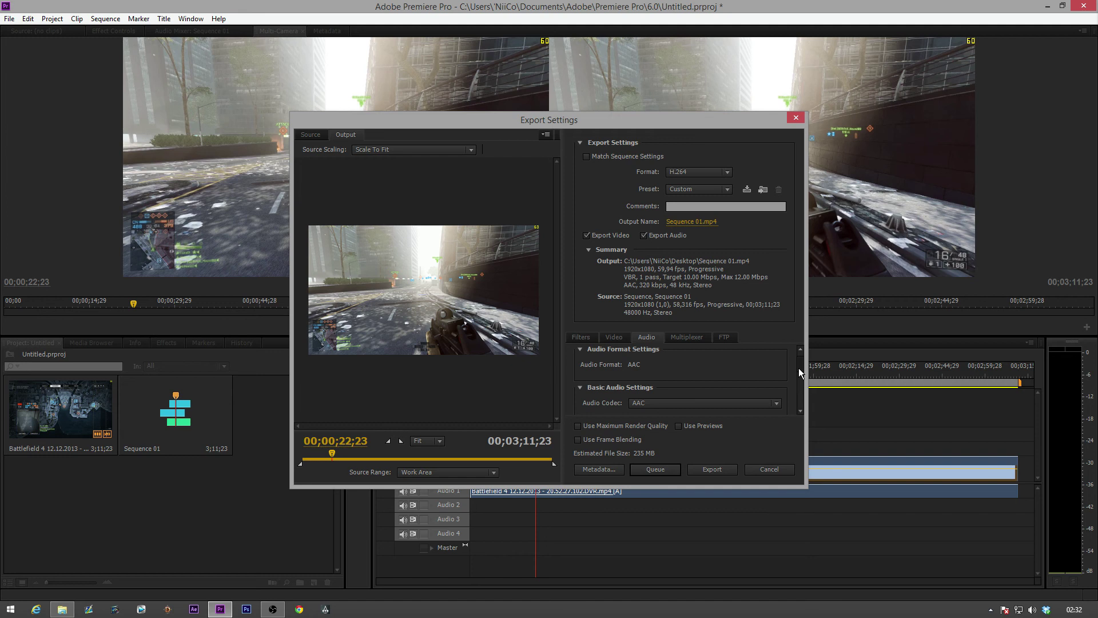
pyautogui.moveTo(798, 368); pyautogui.dragTo(800, 376)
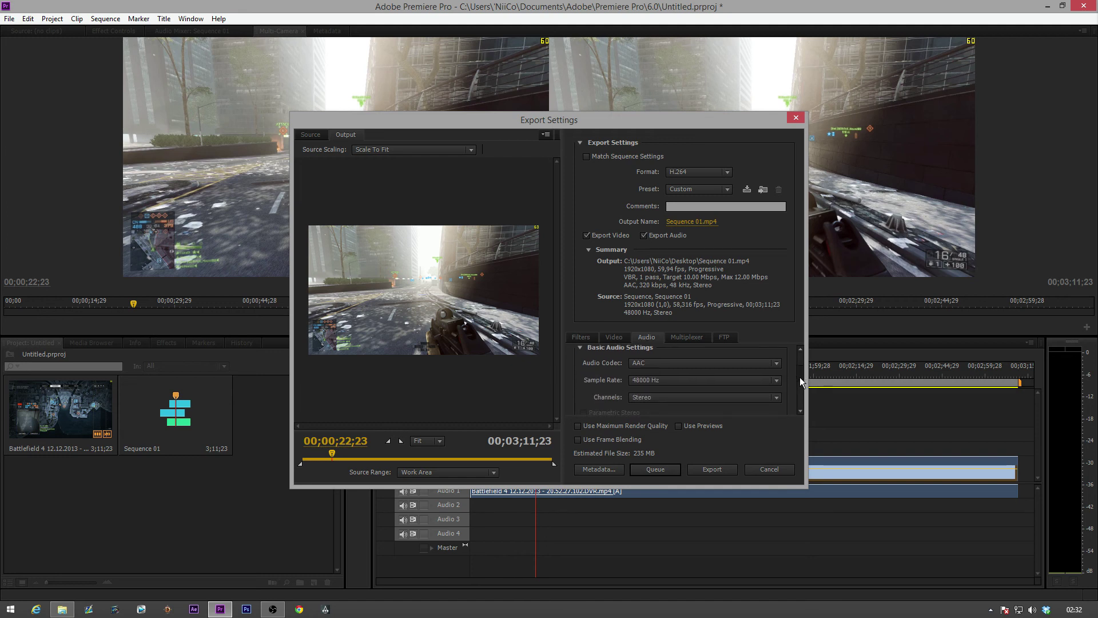
pyautogui.moveTo(800, 376); pyautogui.dragTo(800, 399)
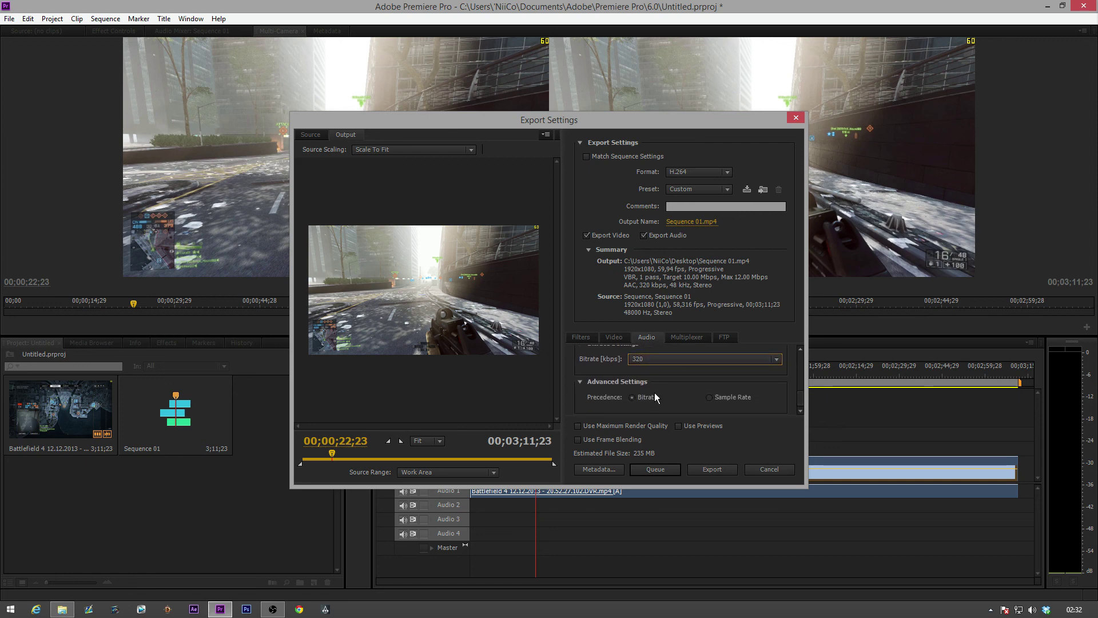
pyautogui.click(686, 340)
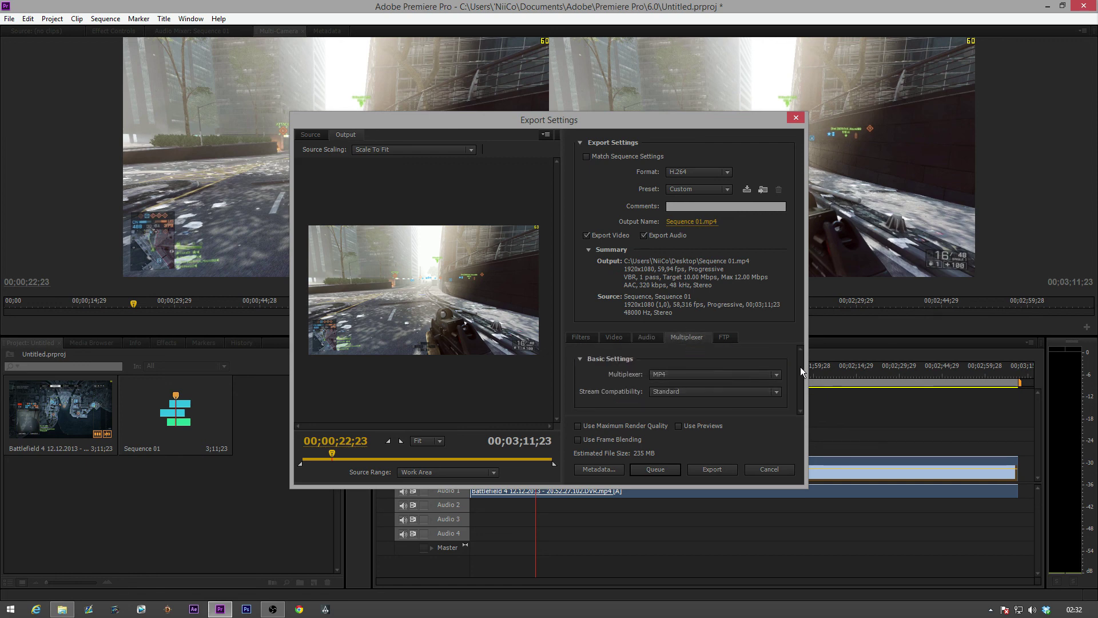
pyautogui.click(736, 373)
pyautogui.click(691, 379)
pyautogui.click(690, 391)
# - Check the FTP settings, then export Sequence 01 and dismiss the warning to begin encoding
pyautogui.click(724, 337)
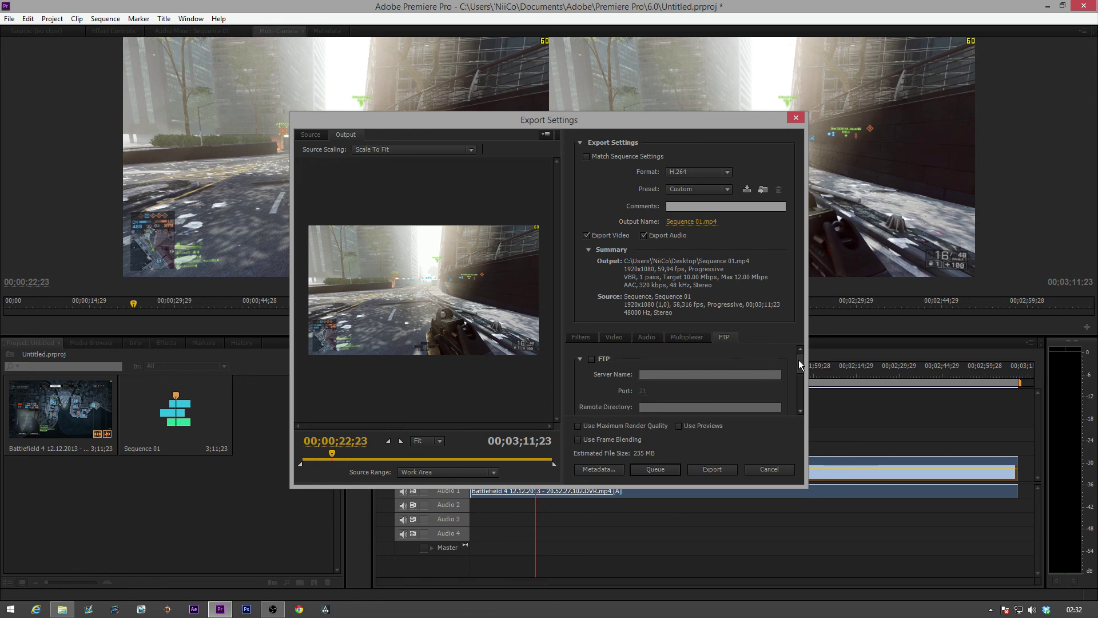
pyautogui.moveTo(798, 359)
pyautogui.mouseDown()
pyautogui.moveTo(801, 403)
pyautogui.moveTo(798, 358)
pyautogui.mouseUp()
pyautogui.click(709, 471)
pyautogui.click(614, 318)
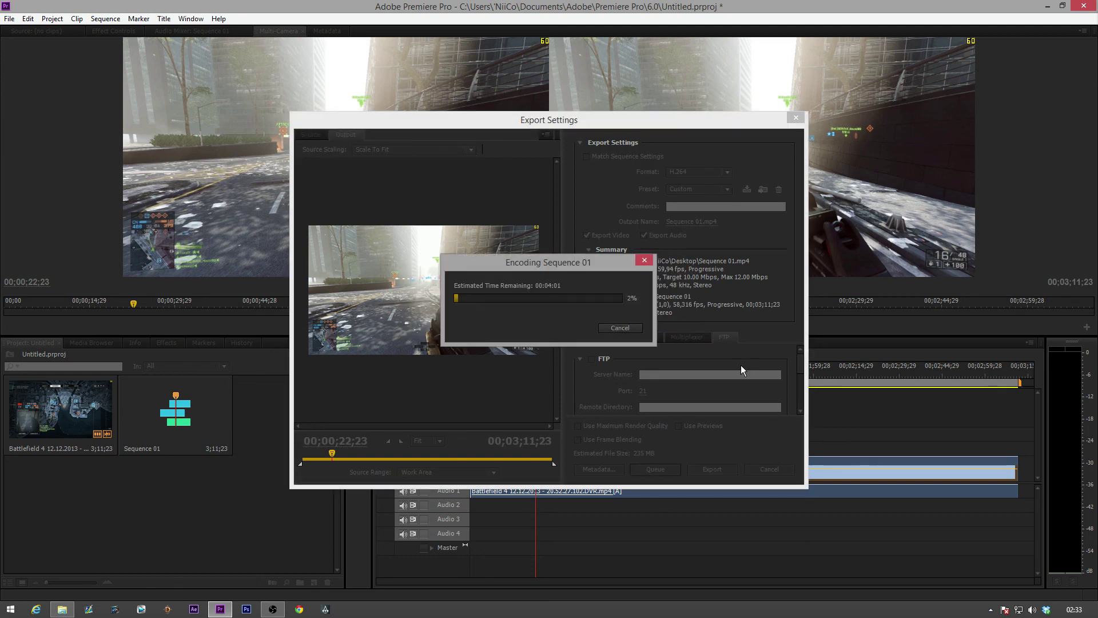